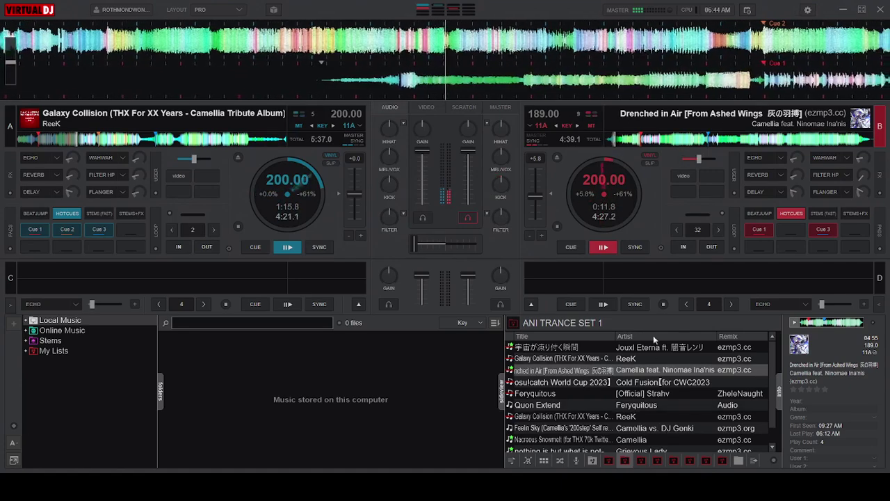
Step: Raise deck B's gain and move the crossfader fully to deck B to bring in Drenched in Air
scroll(472, 125, "up", 1)
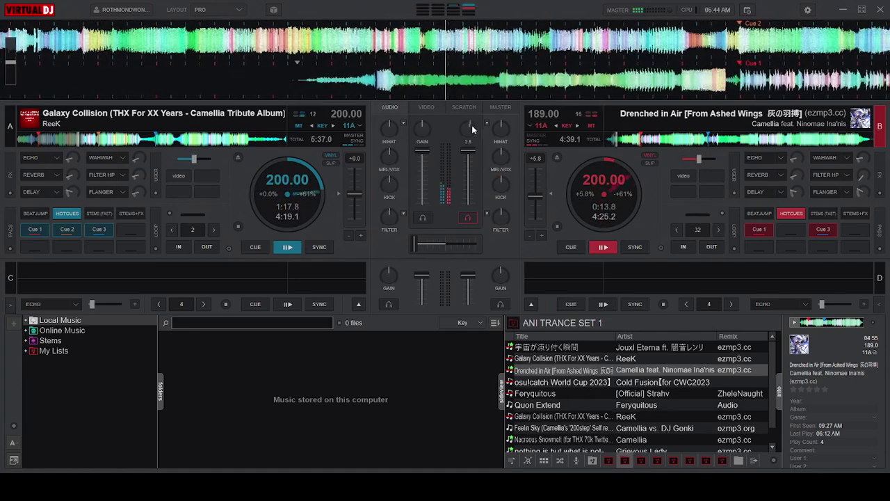
scroll(732, 48, "up", 1)
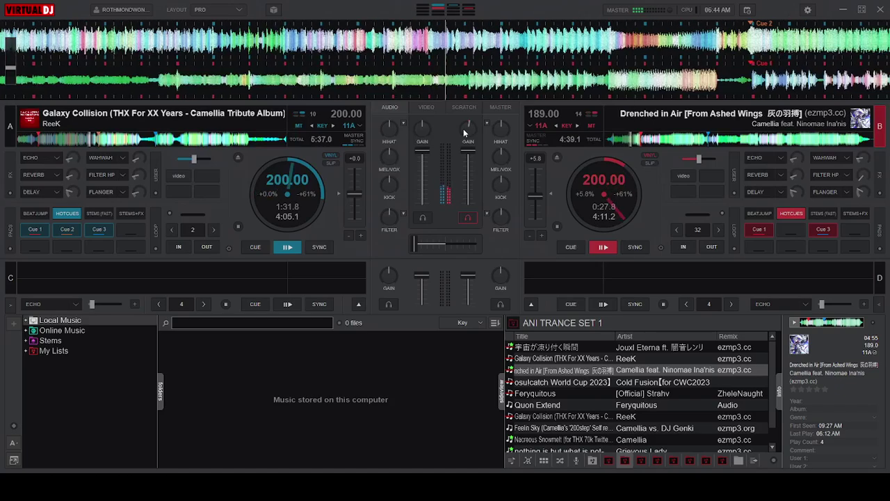
scroll(463, 129, "up", 1)
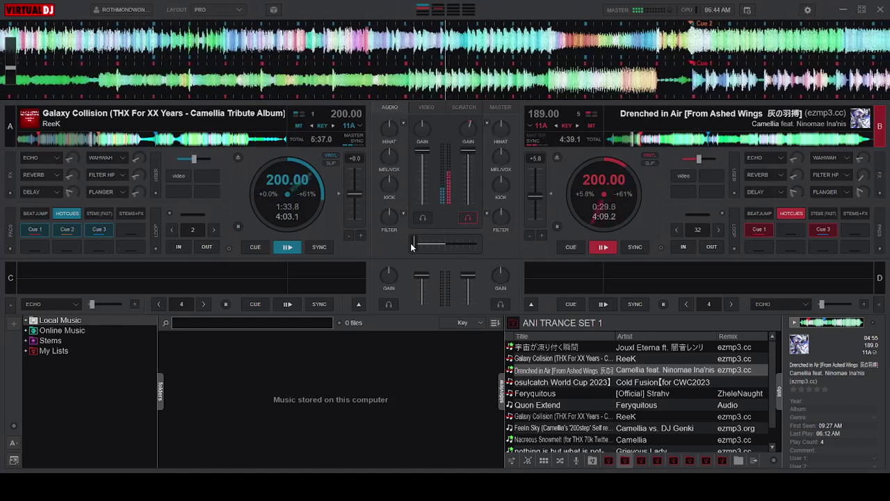
scroll(500, 188, "down", 5)
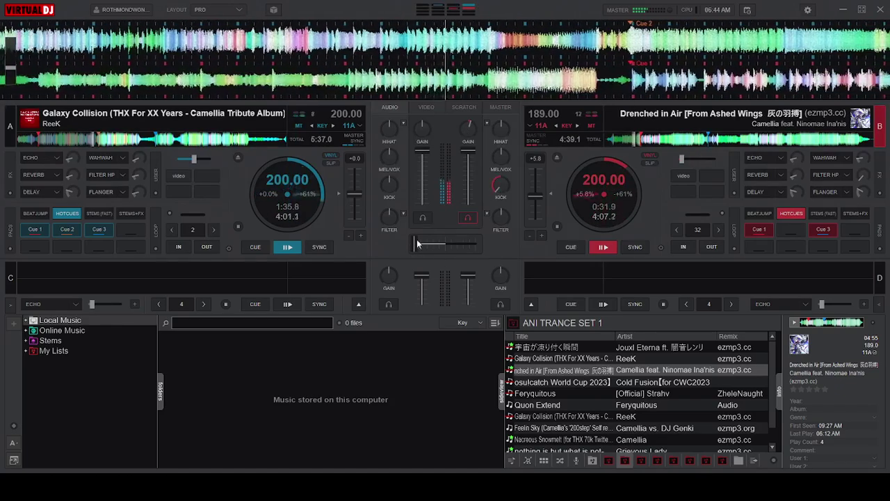
left_click_drag(415, 244, 475, 249)
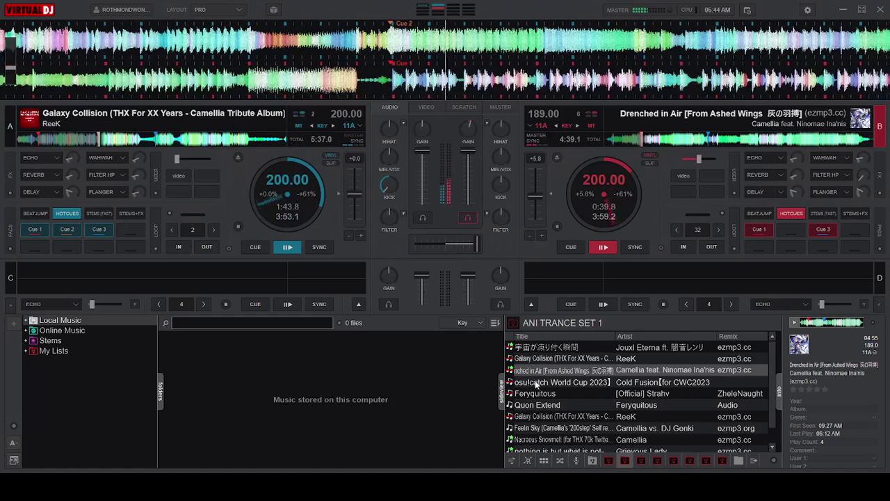
Step: Load the osu!catch World Cup 2023 track onto deck A and crossfade fully to it, with deck B's effects off
left_click_drag(549, 382, 292, 221)
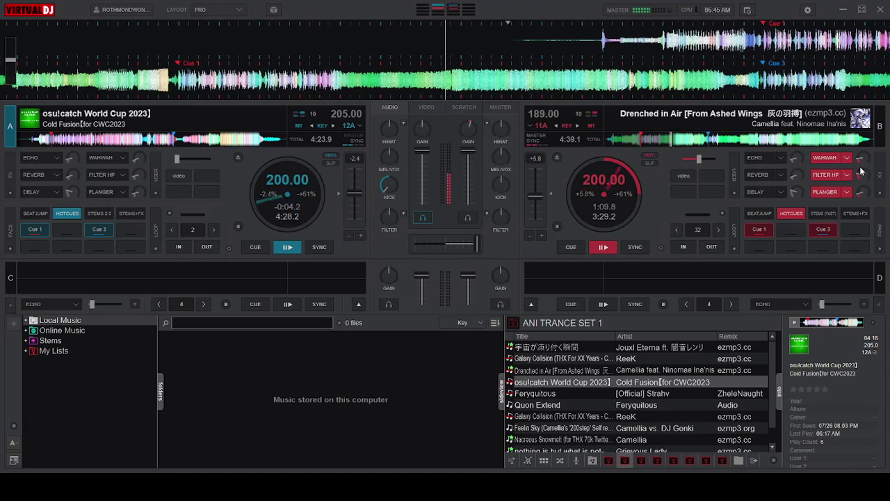
left_click(826, 152)
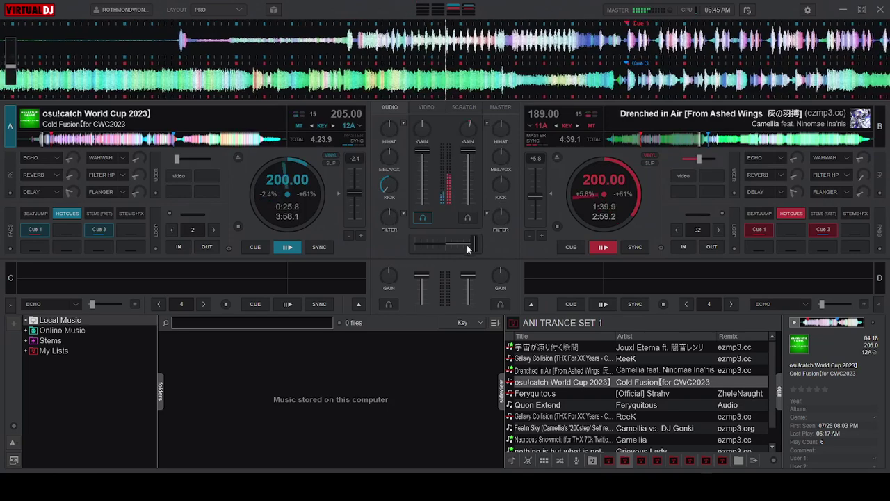
left_click_drag(472, 246, 409, 240)
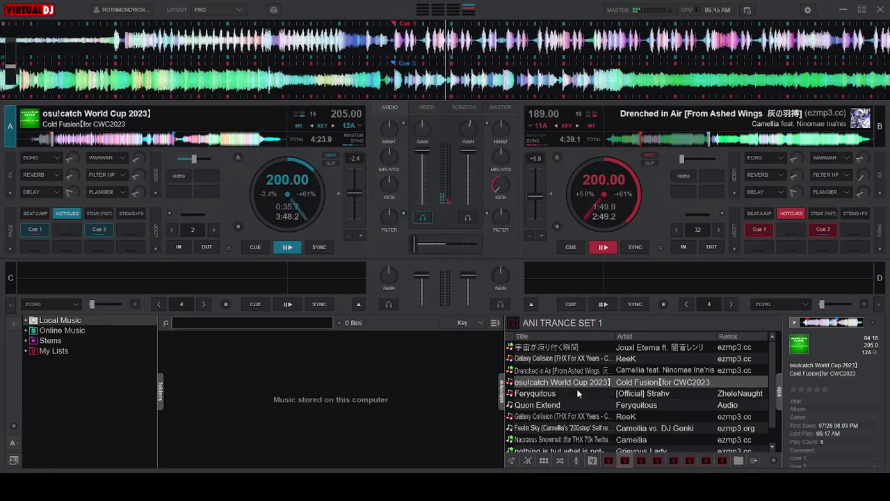
Step: Load the Feryquitous track by Strahv onto deck B and start it from about 0:48
left_click_drag(577, 393, 581, 221)
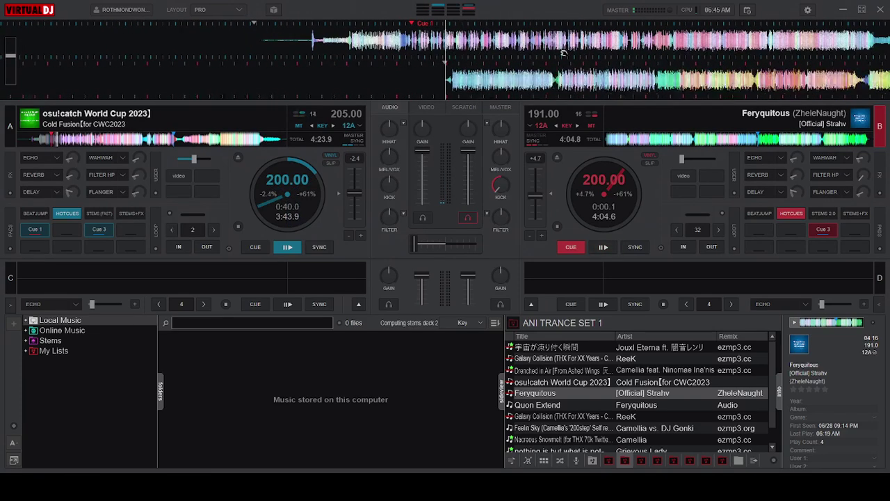
scroll(563, 53, "down", 2)
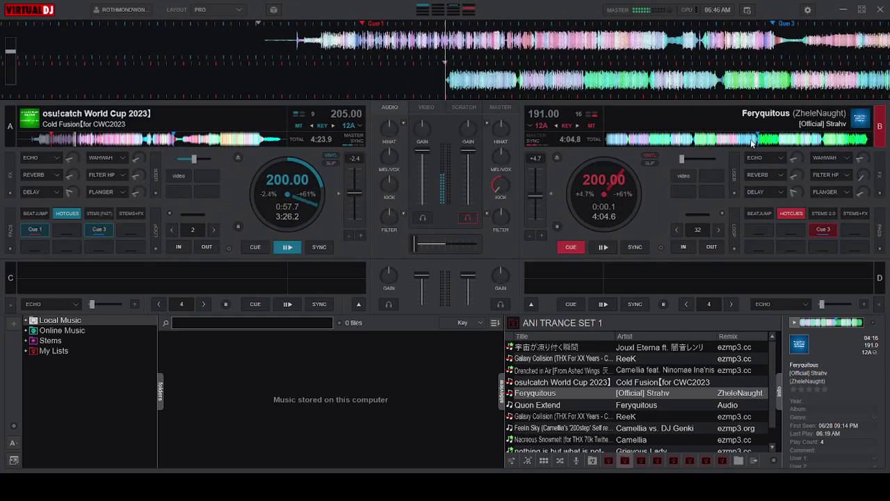
left_click_drag(752, 142, 657, 118)
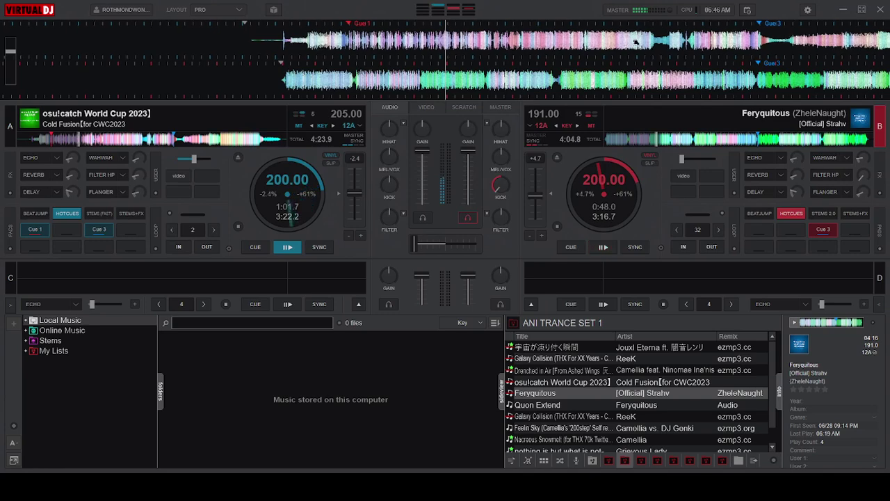
left_click(603, 247)
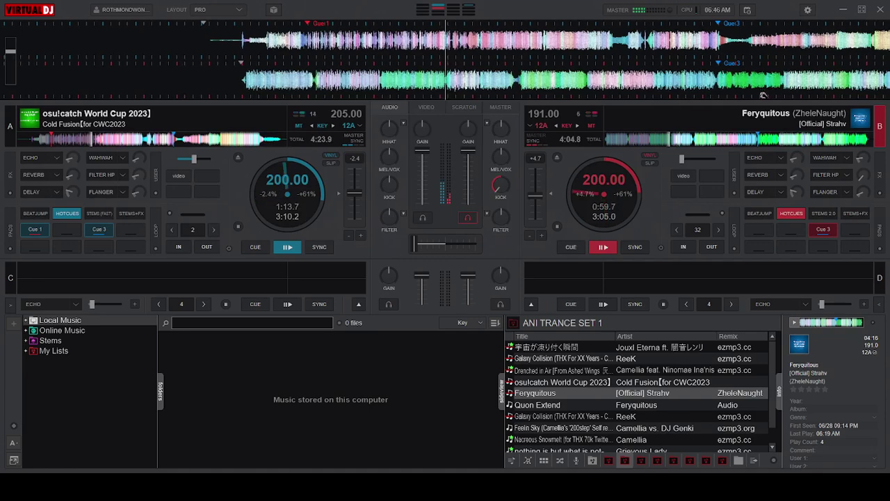
Step: Replace deck A's Flanger with Filter LP and switch the low-pass filter on and off while the track plays
left_click(110, 193)
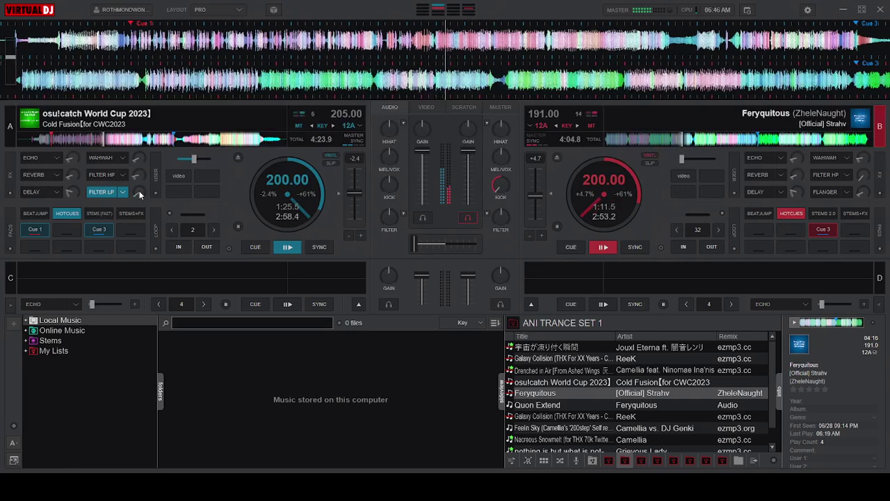
left_click_drag(139, 191, 137, 191)
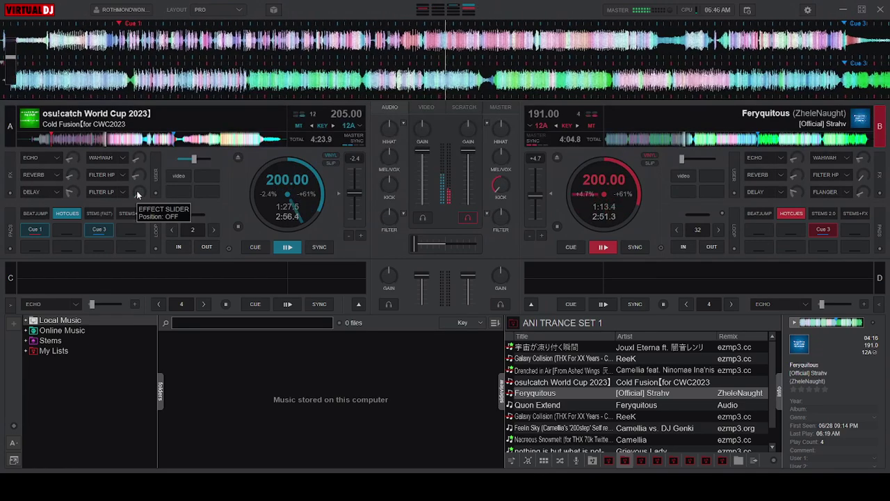
left_click(139, 191)
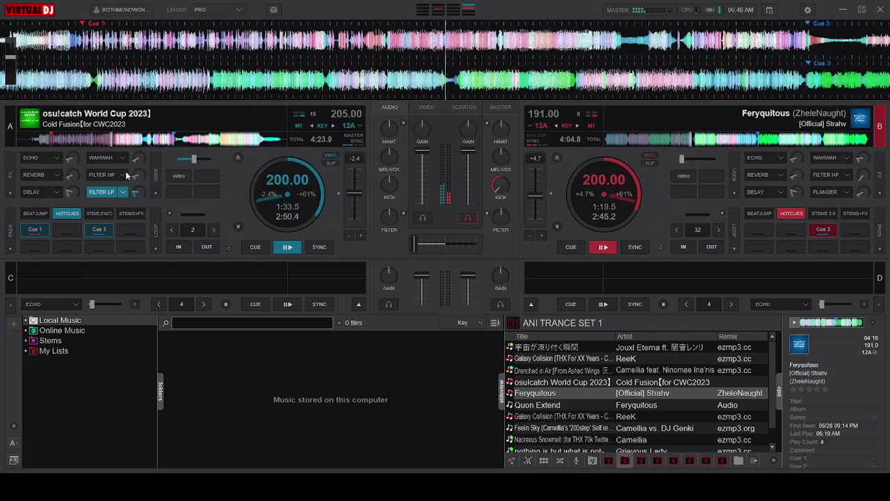
left_click(103, 191)
scroll(630, 51, "up", 1)
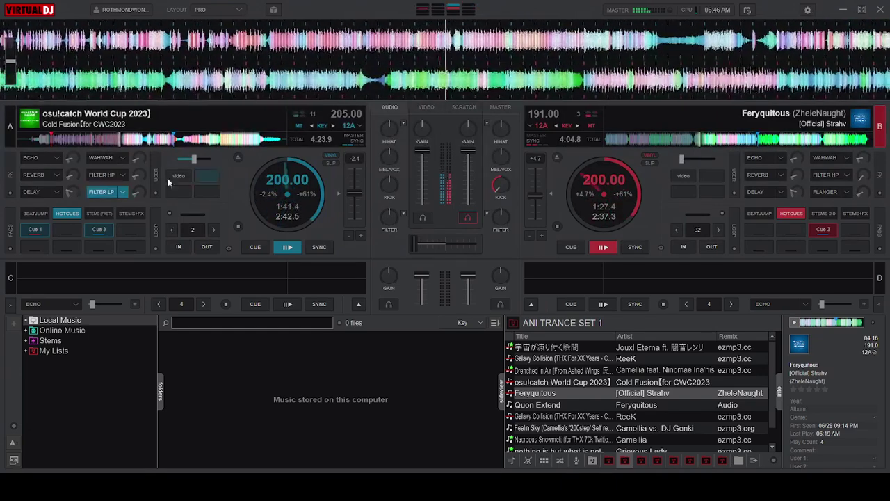
left_click(103, 174)
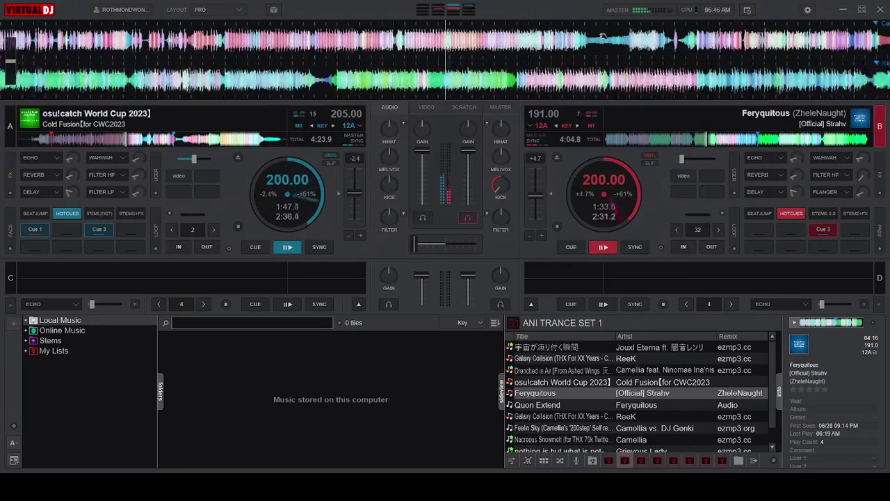
left_click(103, 192)
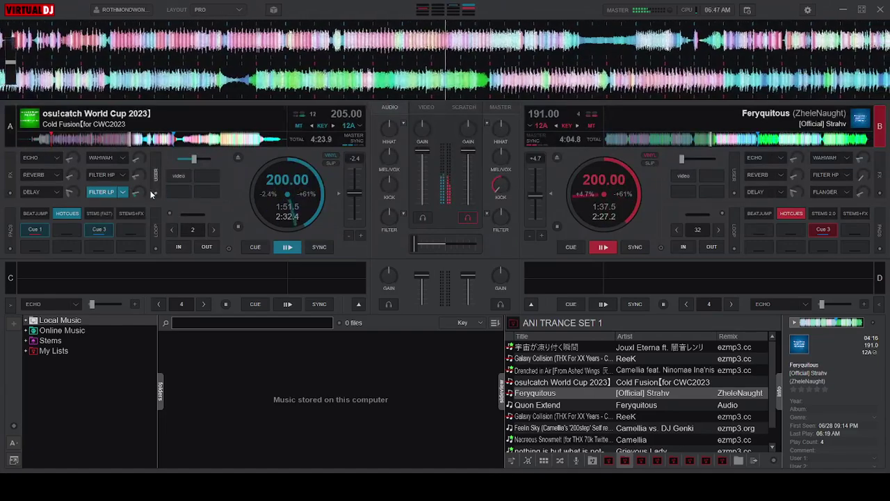
left_click(111, 174)
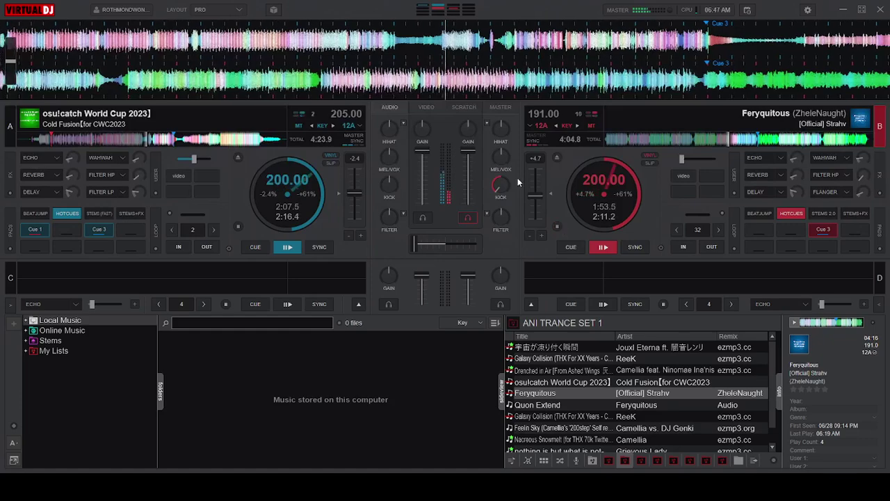
Step: Restore deck B's kick and blend it into the mix by moving the crossfader to about the centre
left_click(420, 243)
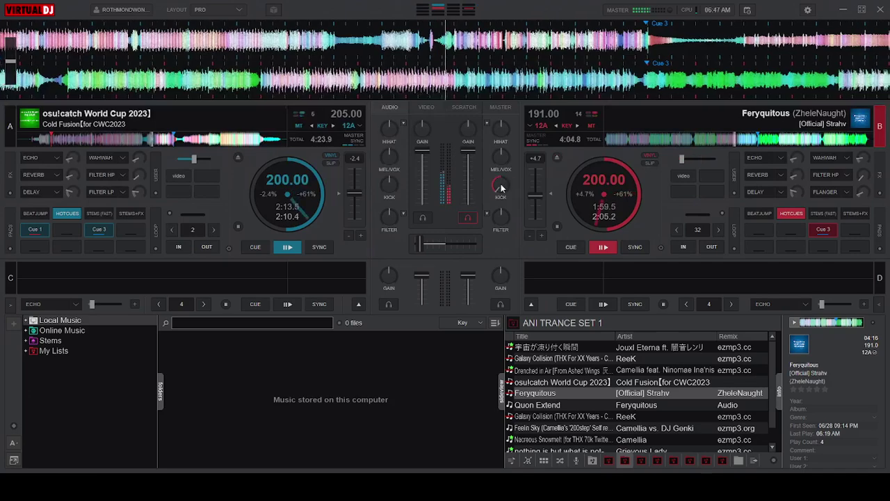
left_click_drag(501, 185, 500, 216)
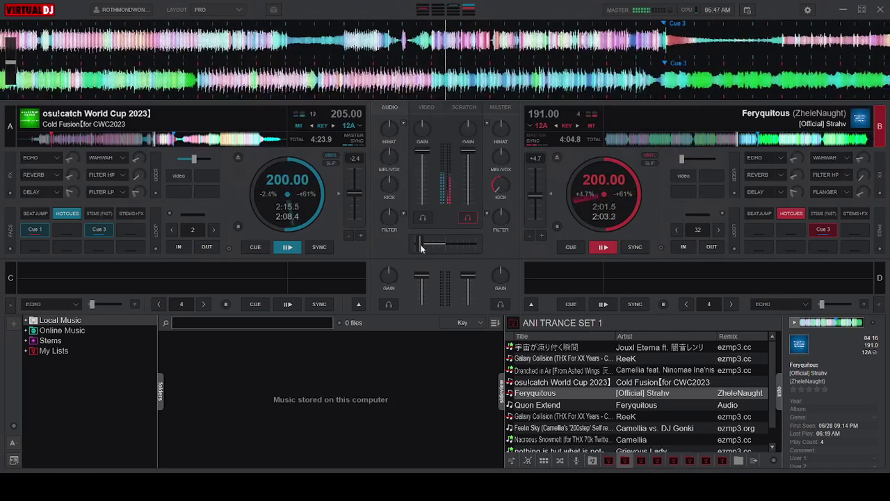
left_click_drag(420, 244, 417, 245)
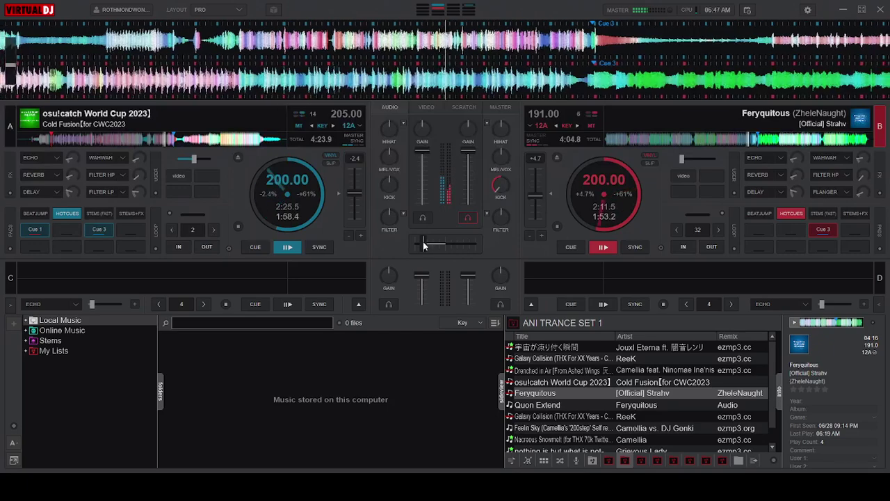
left_click_drag(425, 243, 449, 248)
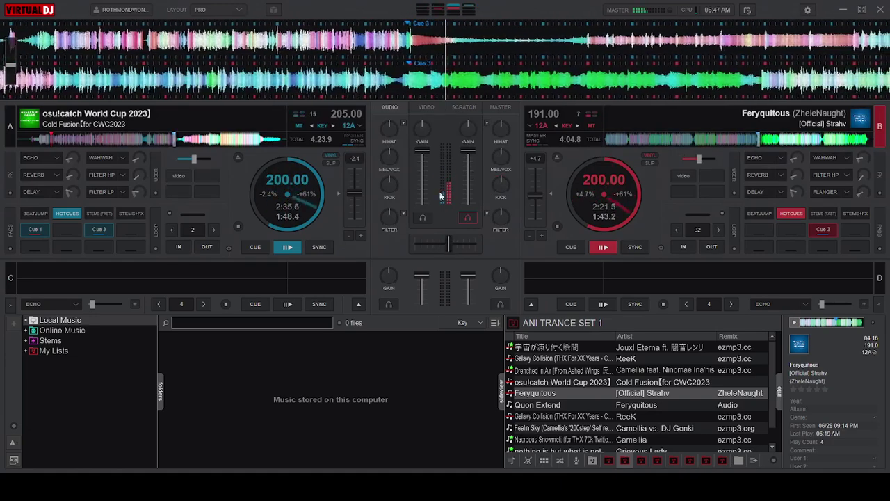
Step: Fine-tune deck A's gain and complete the transition by moving the crossfader fully to deck B
left_click_drag(429, 128, 428, 123)
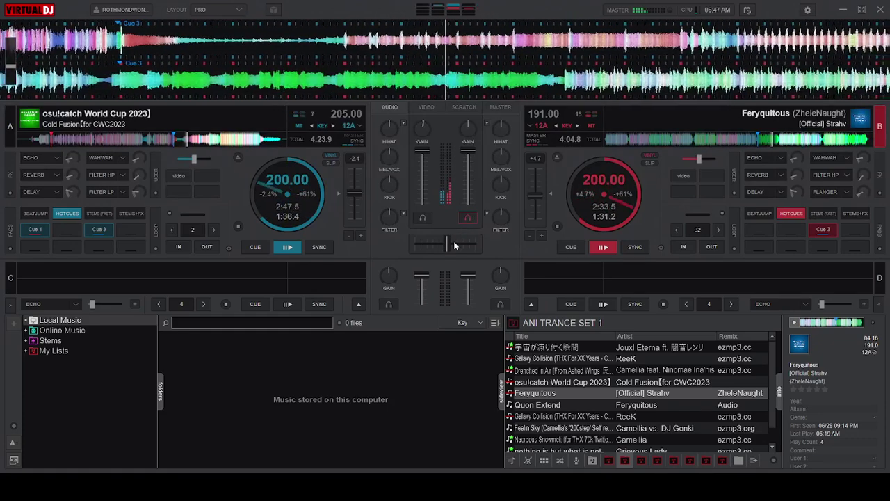
mouse_move(448, 247)
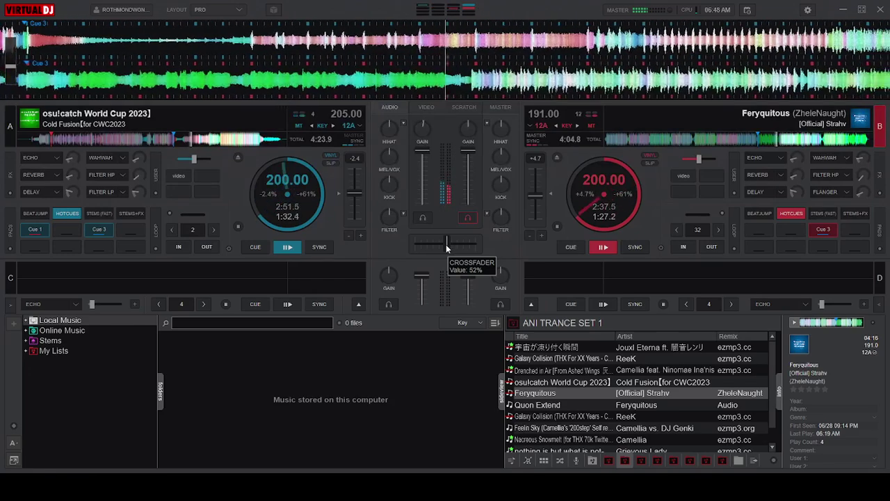
left_click_drag(447, 244, 477, 245)
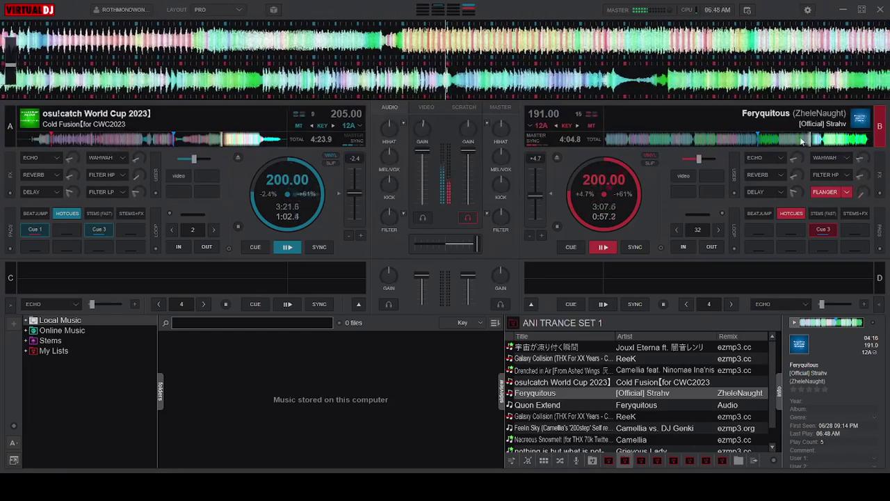
Step: Set deck B's Flanger strength to 19% and toggle its Filter HP and WahWah effects
scroll(864, 193, "up", 2)
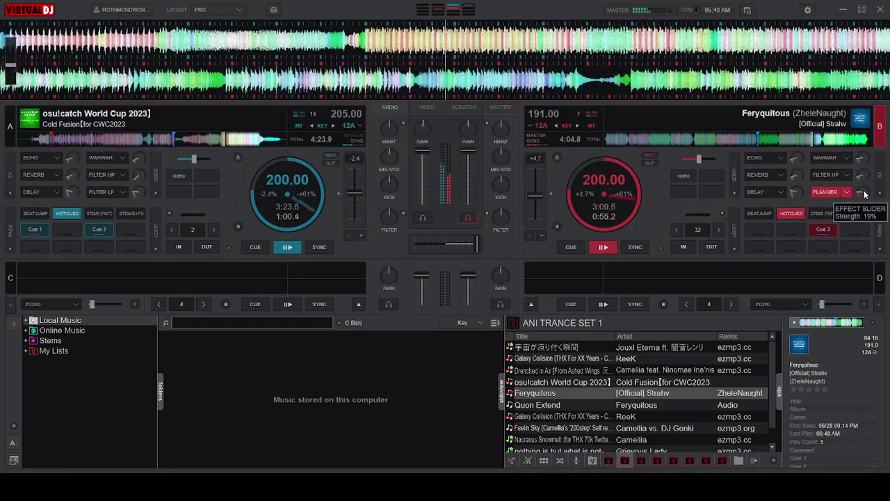
left_click(835, 175)
left_click(832, 158)
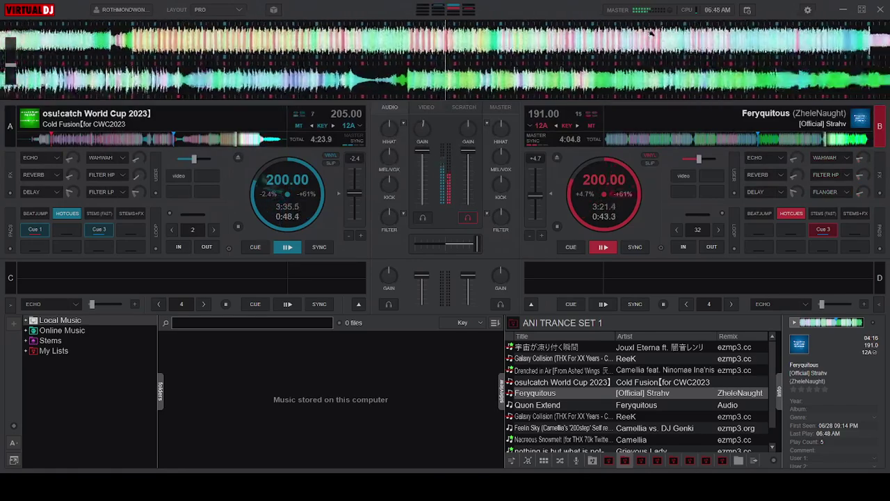
Step: Load Quon Extend onto deck A, cut its kick and start it from about 1:32
left_click_drag(538, 404, 273, 193)
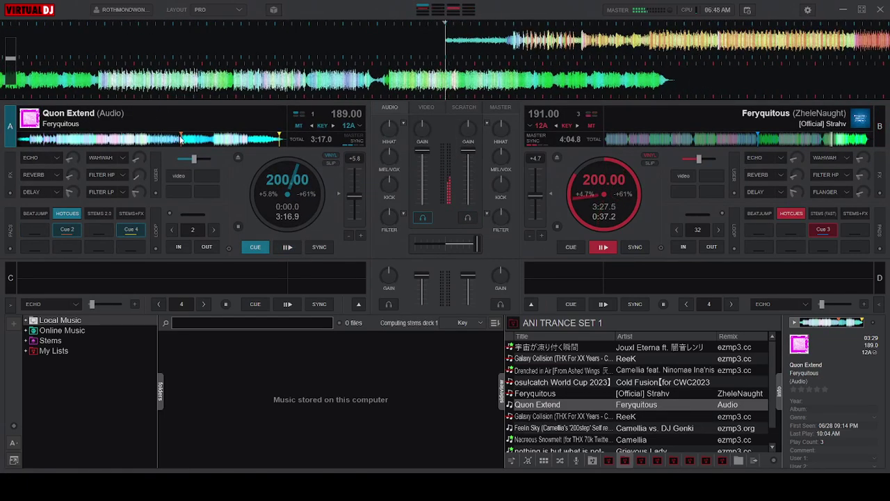
left_click(146, 143)
key("space")
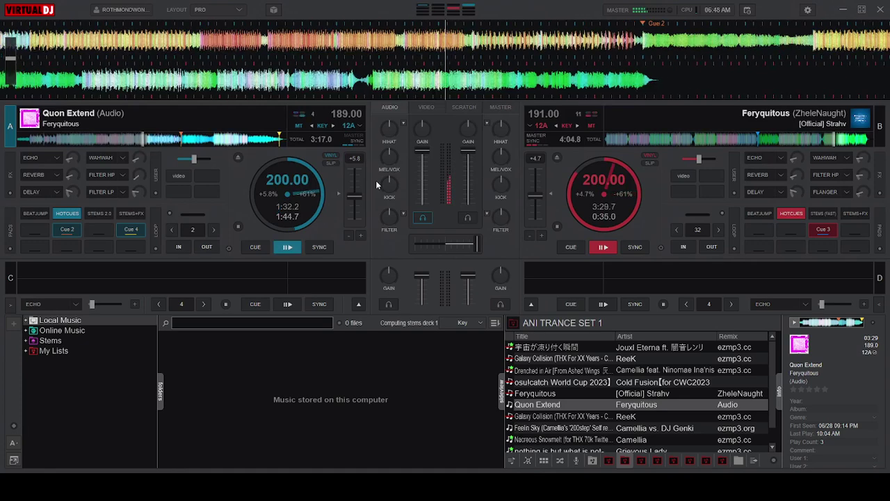
left_click_drag(387, 180, 385, 185)
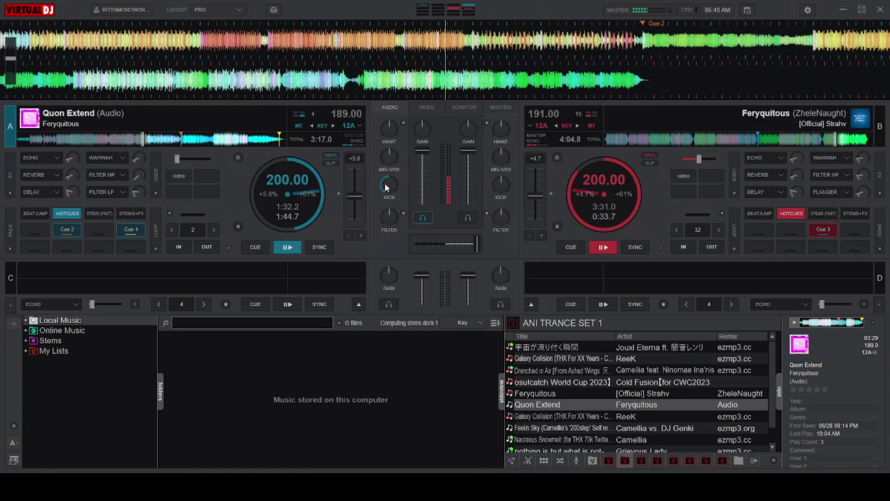
left_click(286, 248)
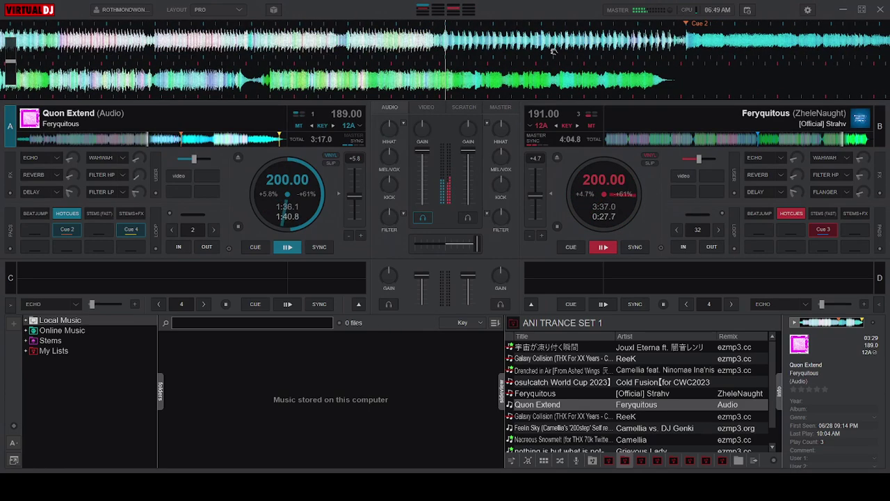
Step: Cut deck A's kick and start blending it in by easing the crossfader slightly away from deck B
right_click(392, 187)
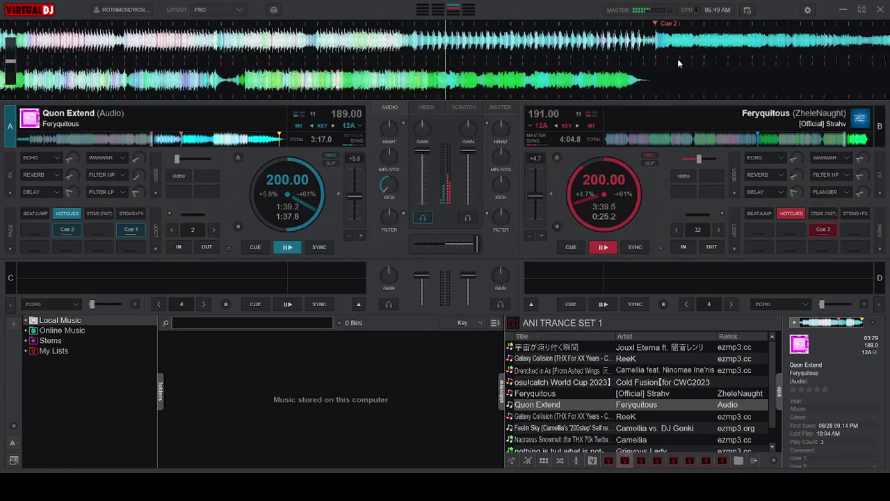
scroll(677, 47, "up", 1)
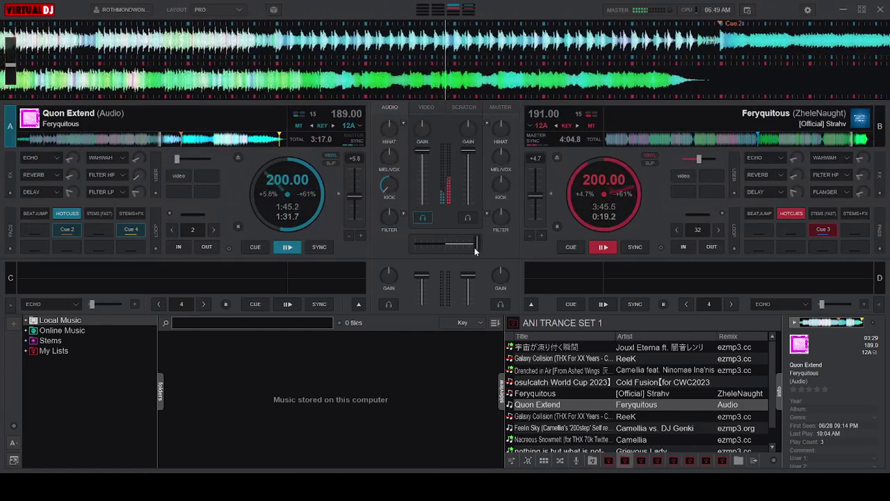
left_click_drag(475, 247, 461, 250)
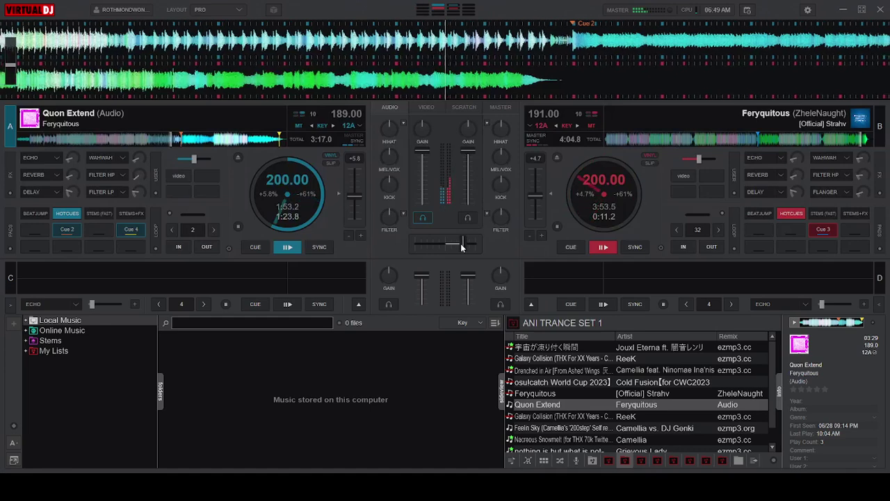
Step: Bring deck A fully into the mix by moving the crossfader to about the centre, and stop deck B near its track's end
left_click_drag(460, 243, 441, 246)
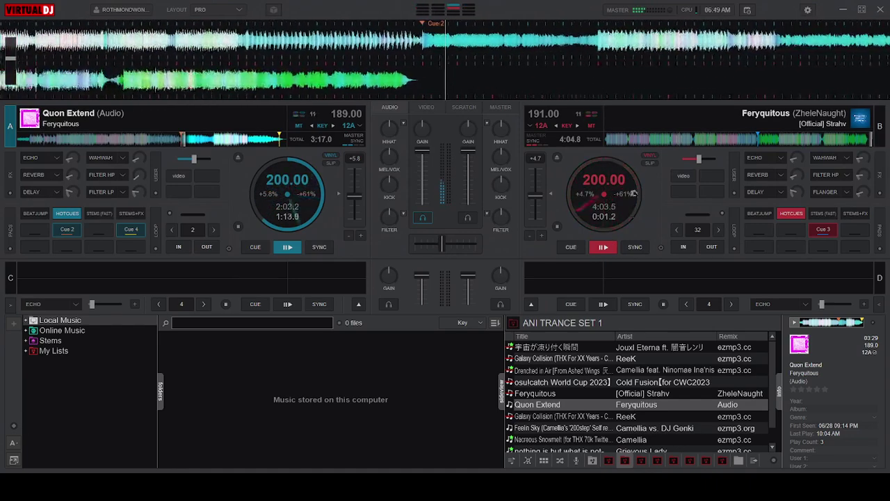
left_click(604, 248)
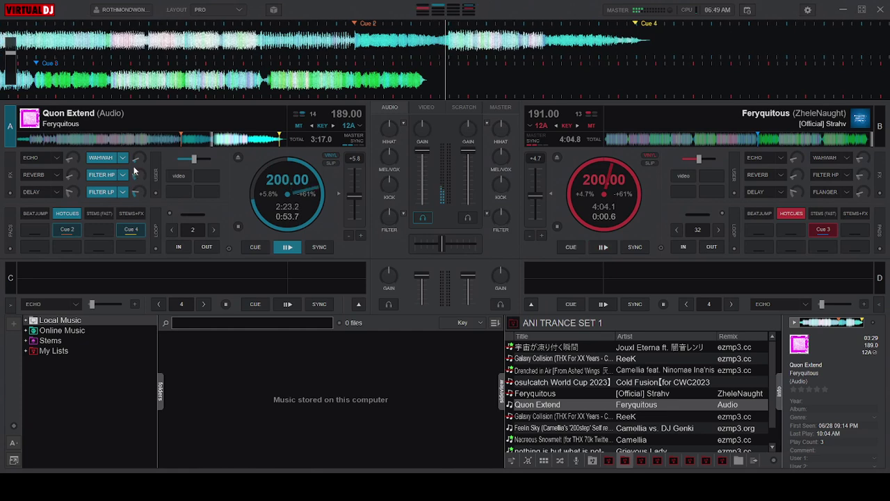
Step: Turn off deck A's Filter LP, Filter HP and WahWah effects
left_click(101, 192)
left_click(101, 175)
left_click(95, 158)
Step: Enable WahWah, Filter HP and Filter LP on deck A and raise the Filter HP amount
scroll(461, 43, "up", 3)
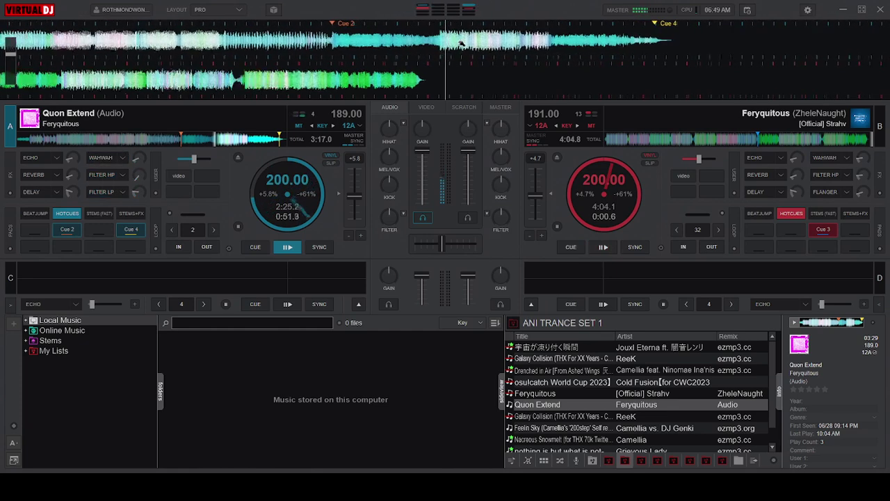
scroll(461, 44, "up", 1)
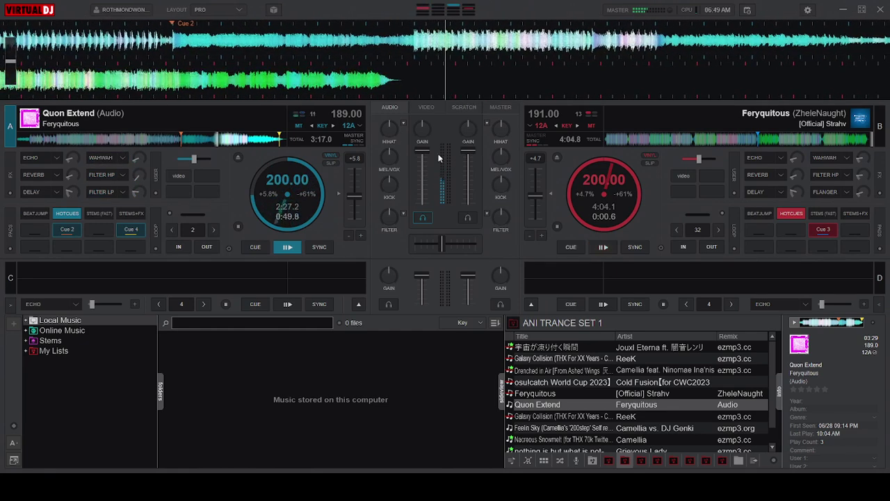
scroll(613, 56, "down", 2)
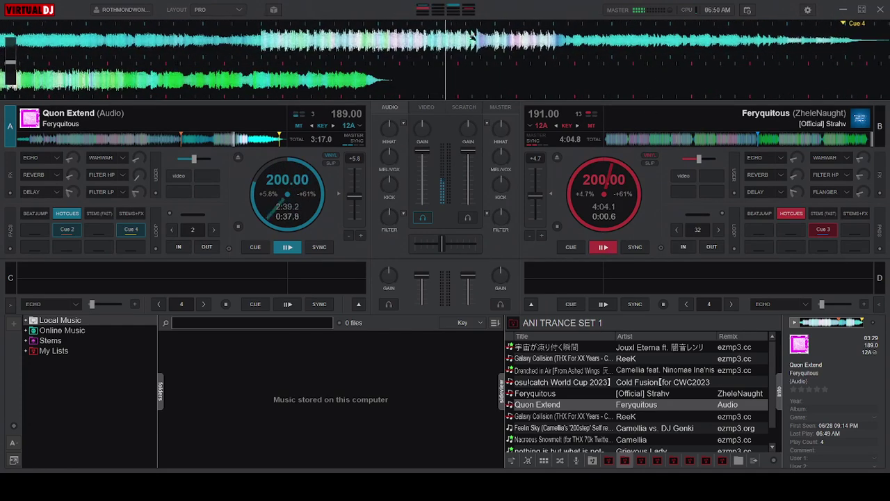
left_click(102, 191)
left_click(102, 157)
left_click_drag(139, 178, 135, 146)
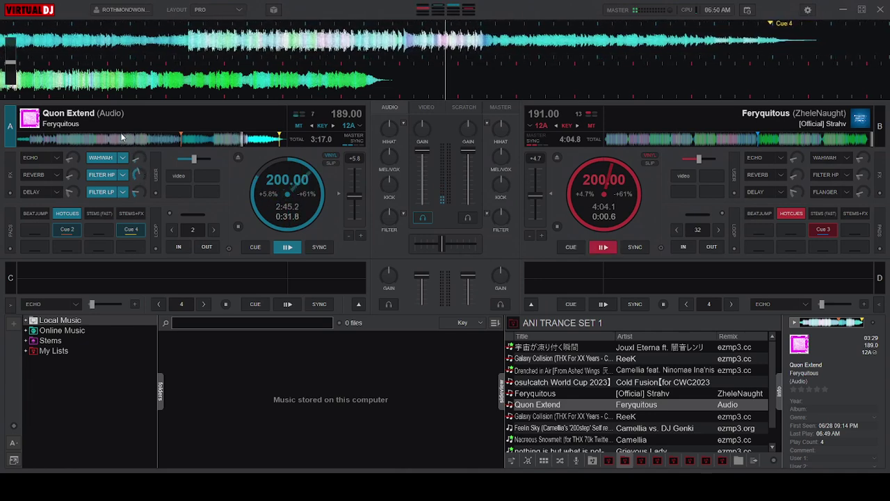